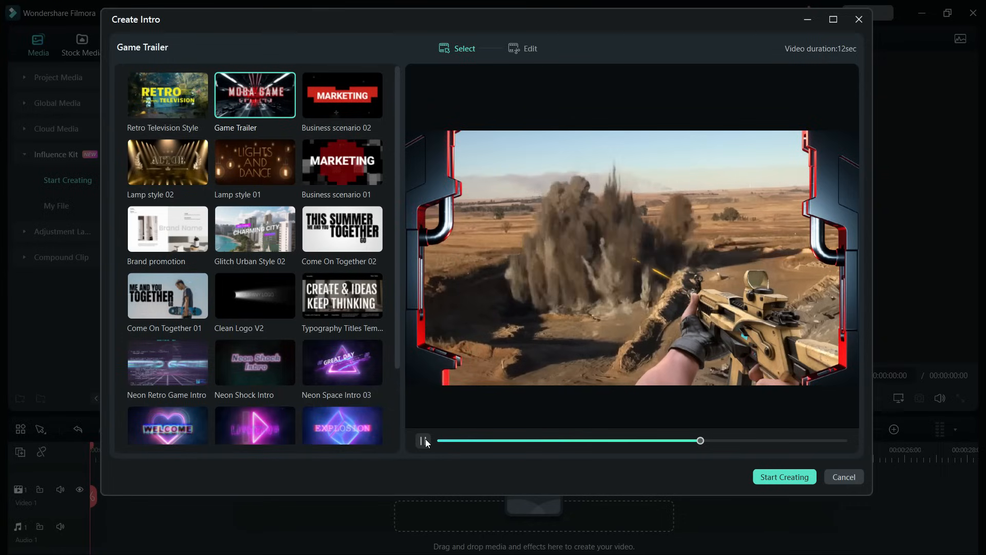
Step: Preview several intro templates in the Create Intro gallery
left_click(424, 441)
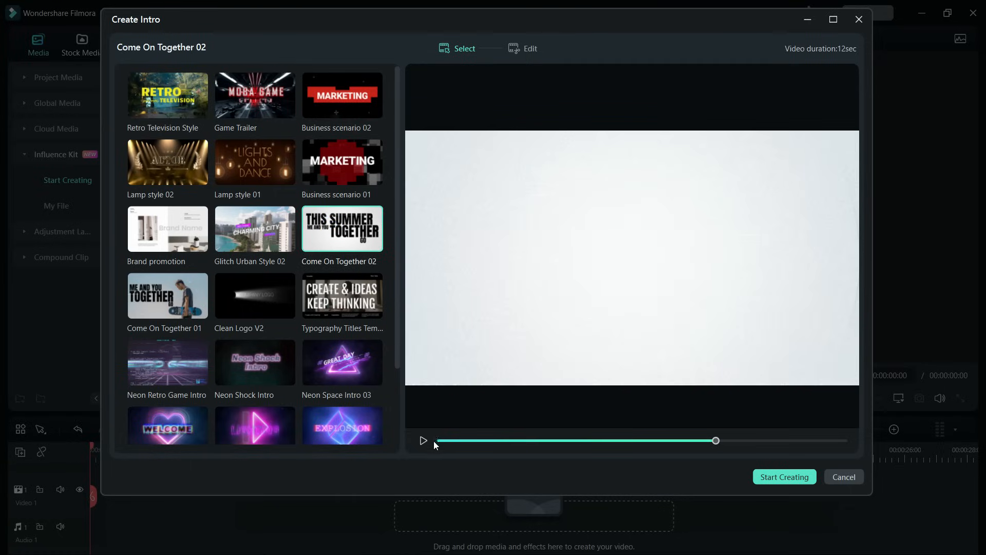
left_click(420, 440)
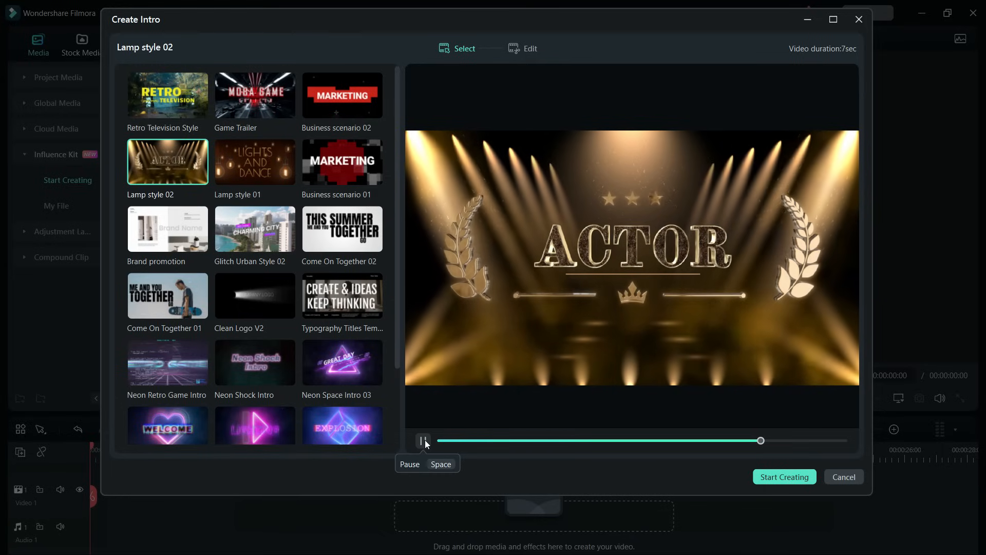
left_click(423, 440)
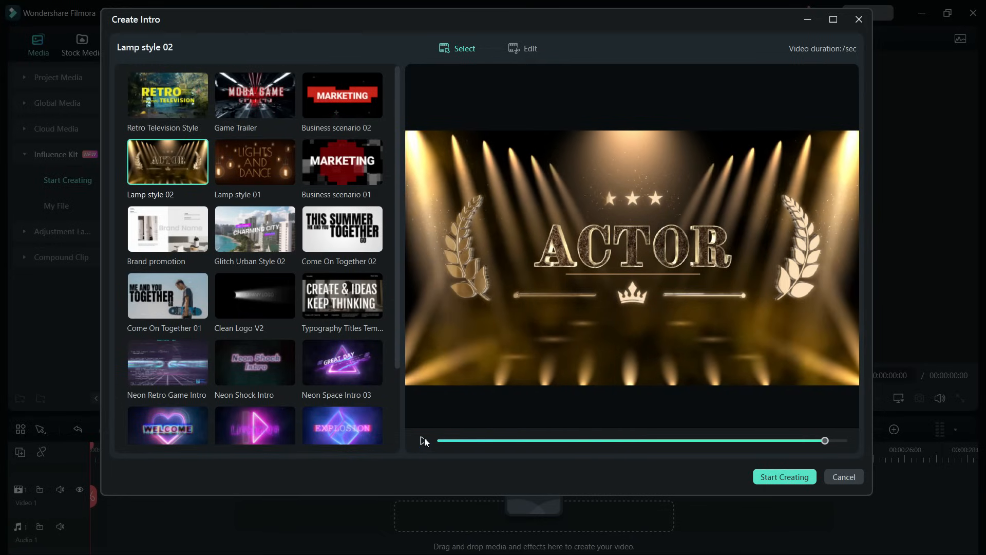
left_click(341, 164)
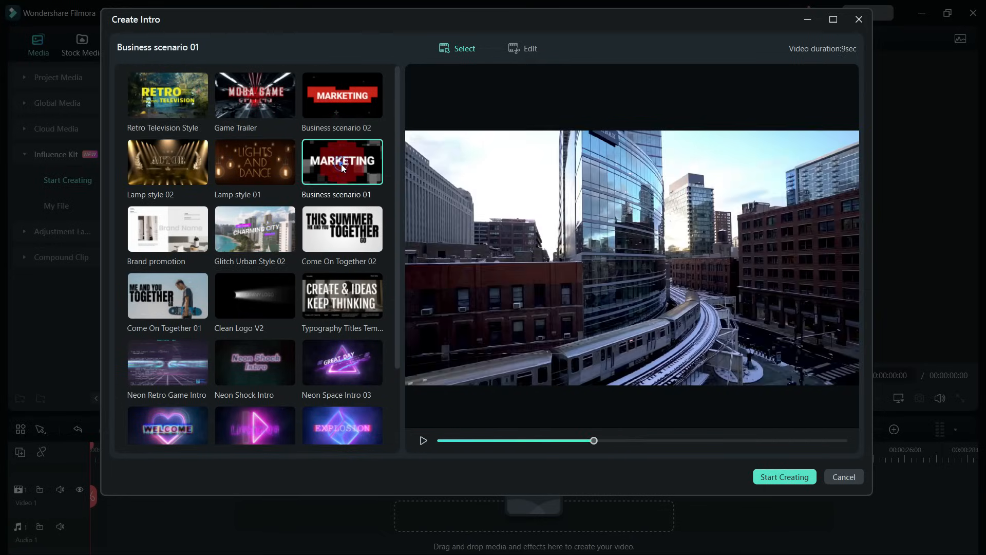
left_click(424, 441)
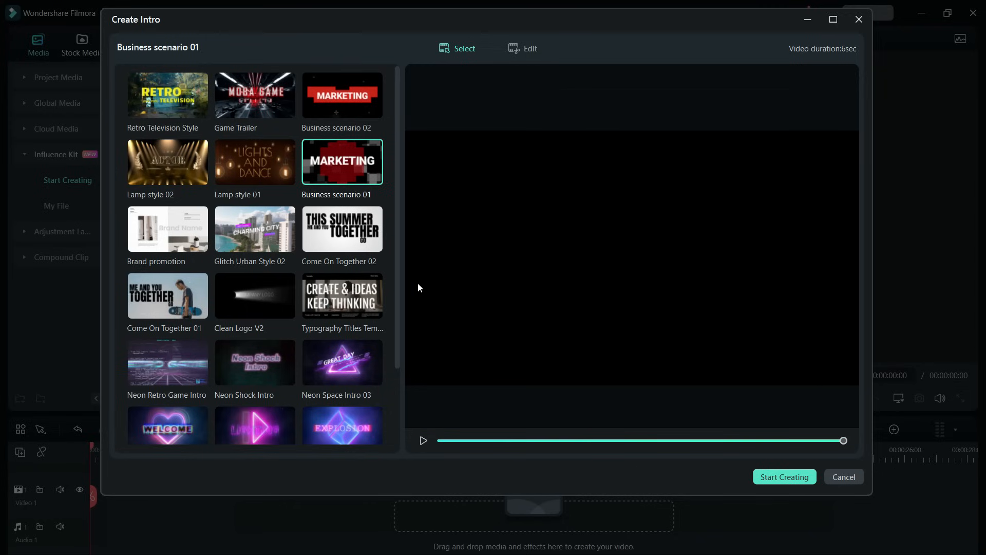
left_click_drag(396, 276, 402, 334)
left_click(343, 334)
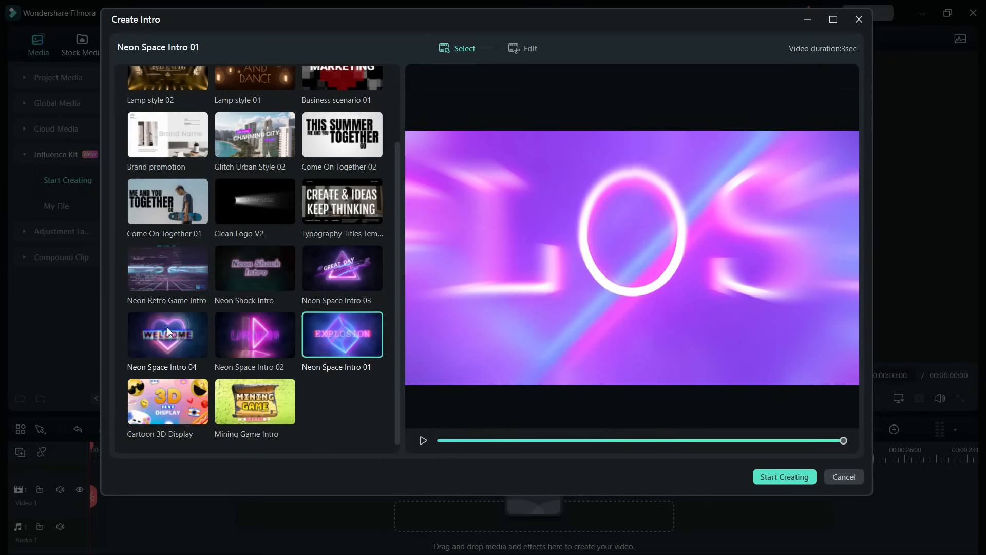
left_click(164, 279)
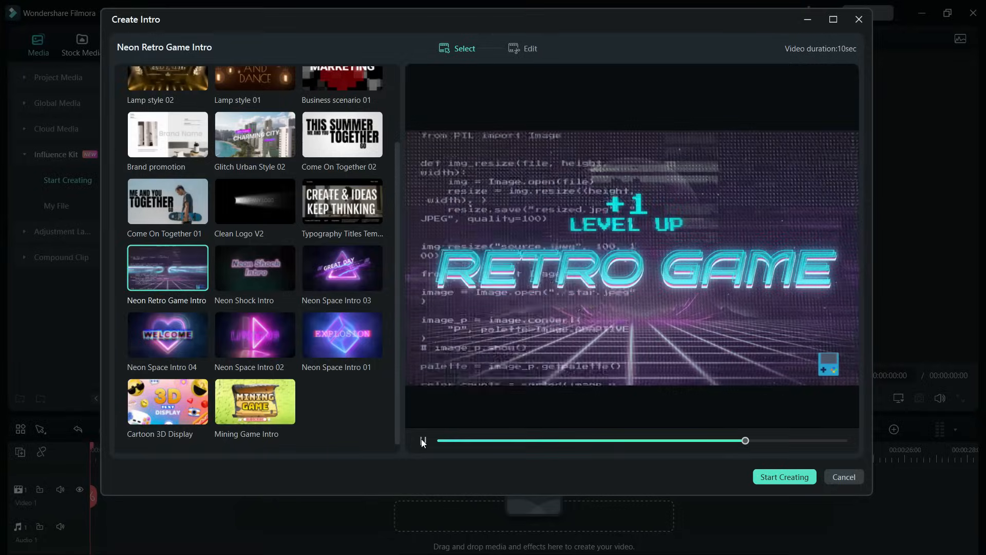
scroll(331, 161, "up", 2)
Step: Start creating with the Business scenario 01 template and replace its second text line with TO CREATE
left_click(331, 160)
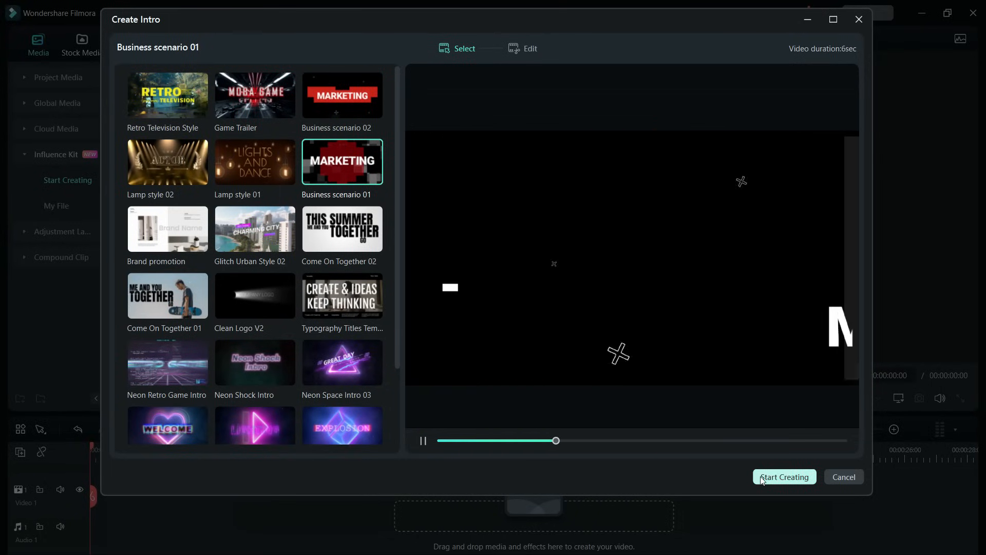
left_click(785, 477)
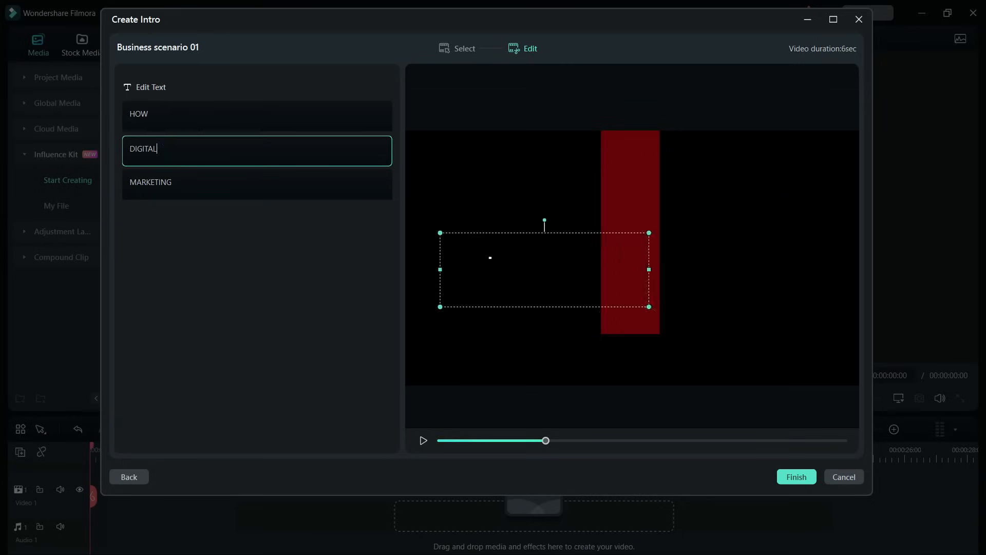
key("BackSpace")
key("BackSpace")
key("BackSpace")
key("BackSpace")
key("BackSpace")
key("BackSpace")
type("TO CREATE")
Step: Change the third text line to INTRO VIDEOS and play back the edited intro
left_click(184, 175)
key("BackSpace")
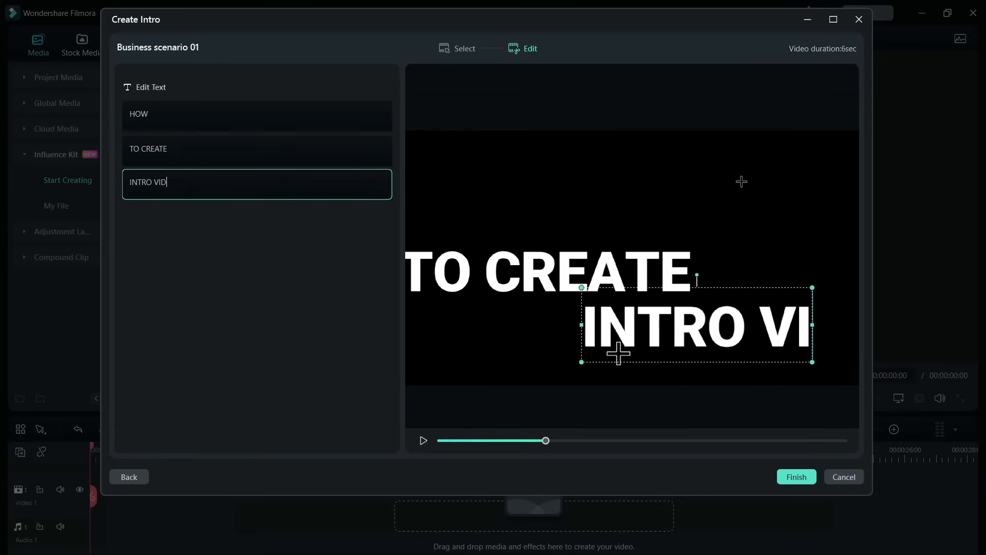
type("EOS")
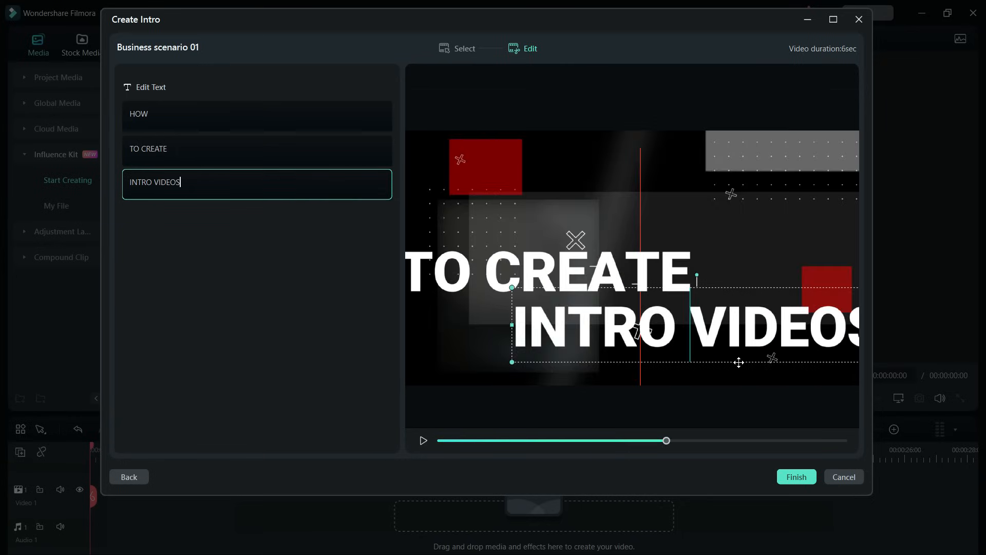
left_click_drag(738, 363, 705, 363)
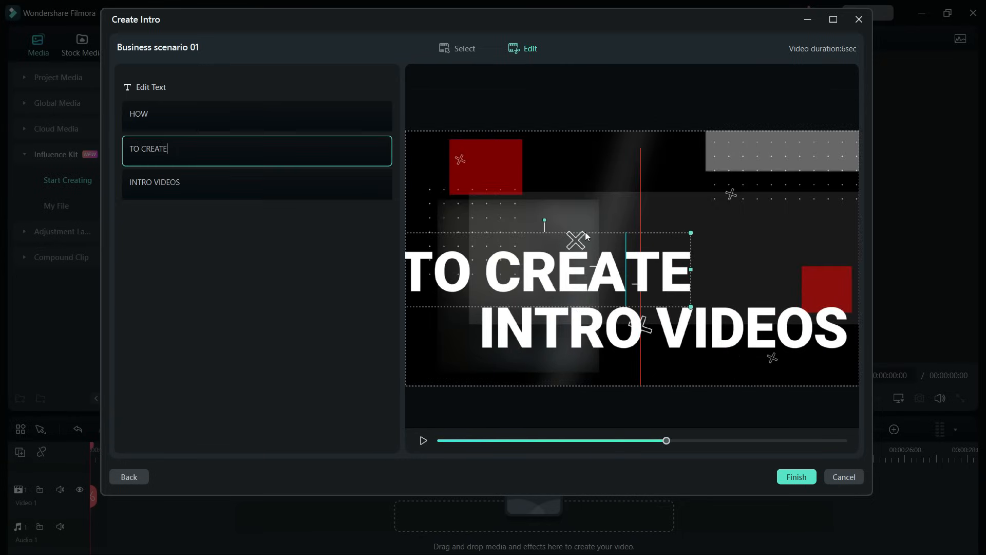
left_click_drag(599, 234, 618, 233)
left_click(424, 440)
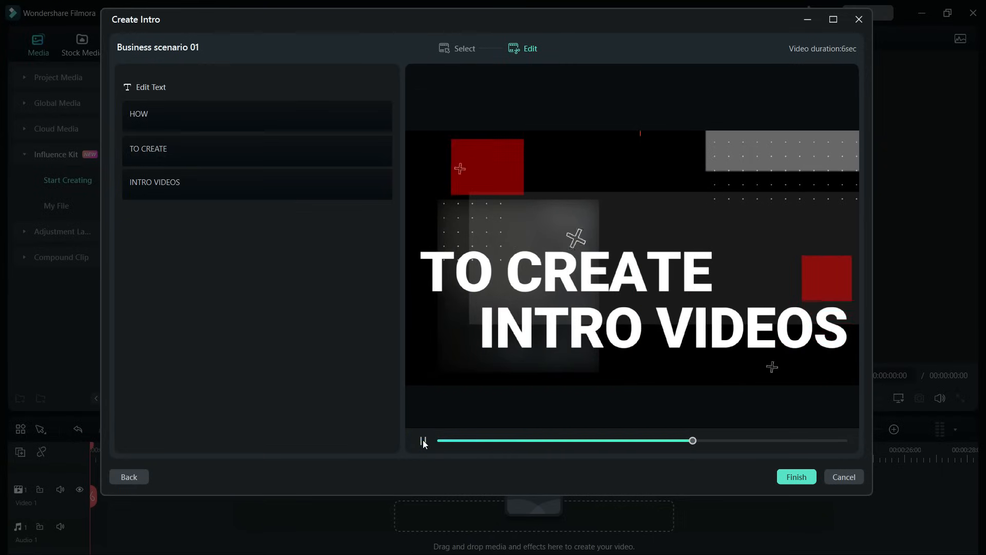
left_click(424, 440)
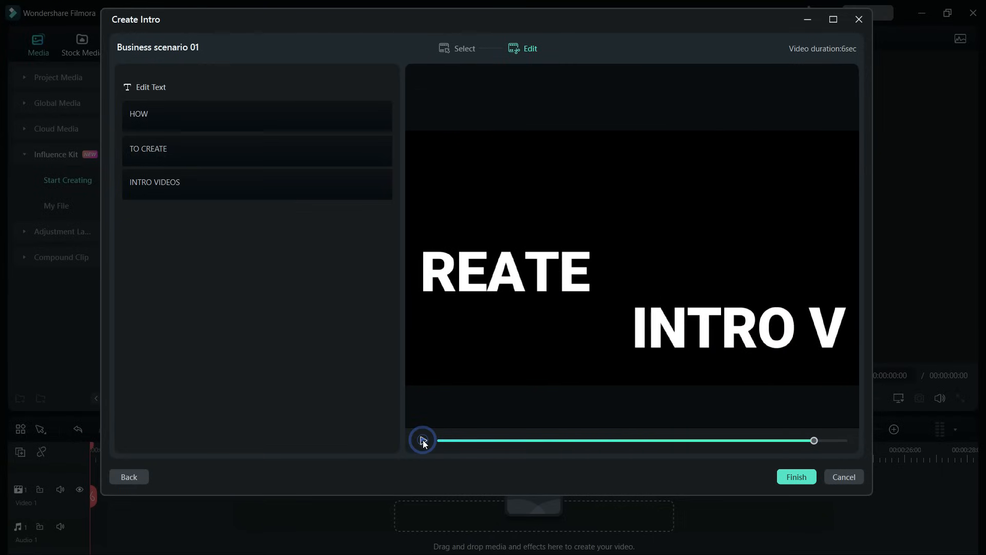
Step: Switch to editing the Game Trailer template, setting the first line to NEW GAMING CHANNEL and the title to CRAZY4GAMES
left_click(464, 48)
left_click(255, 95)
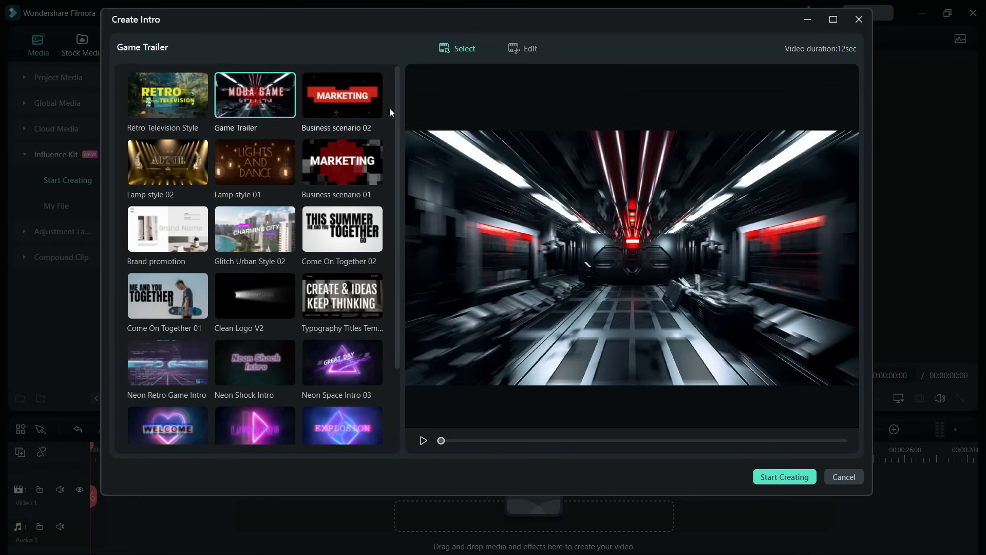
left_click(527, 48)
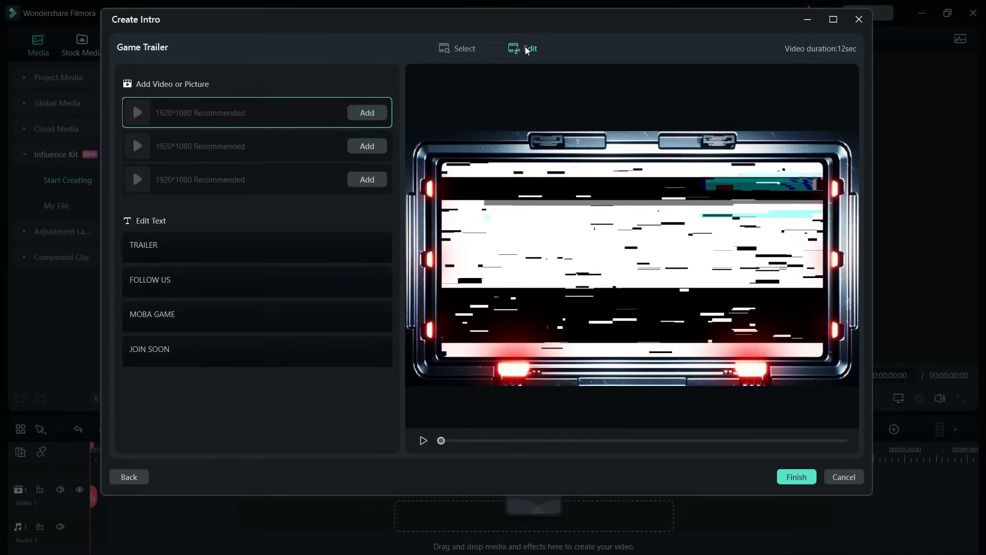
left_click(231, 247)
left_click(231, 316)
key("ctrl+a")
type("CRAZY4GAMES")
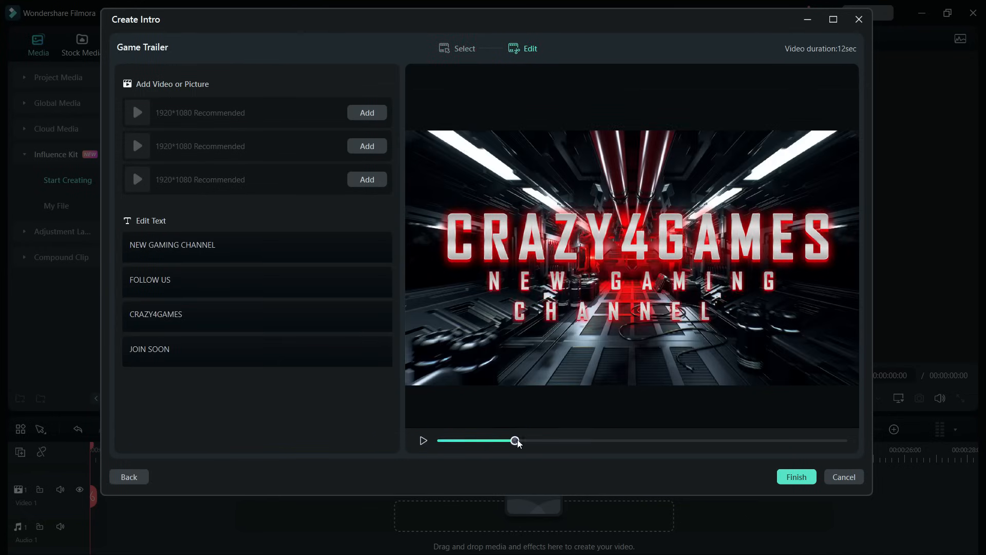
Step: Replace the FOLLOW US text line with NEW VIDEO
left_click_drag(518, 443, 781, 449)
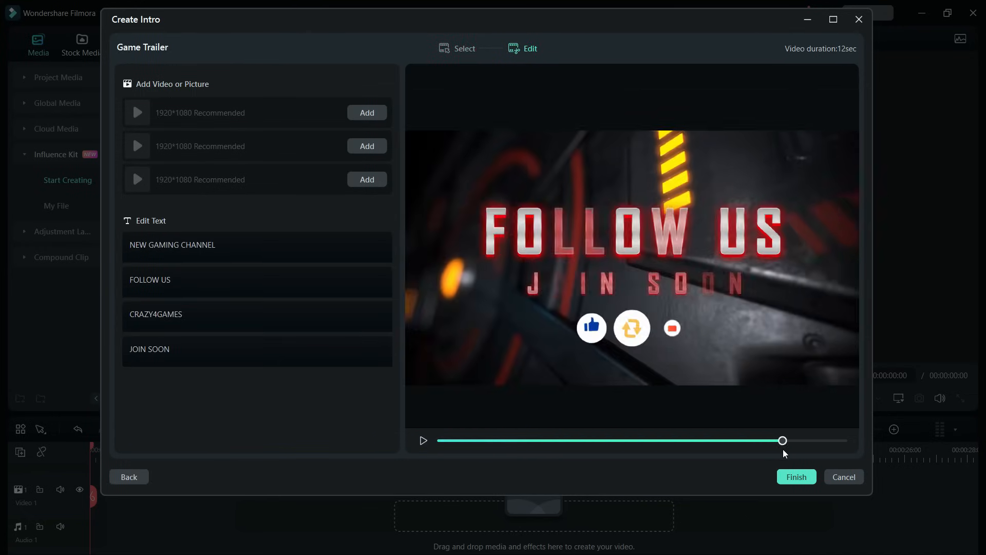
left_click(123, 282)
key("ctrl+a")
type("NEW VIDEO")
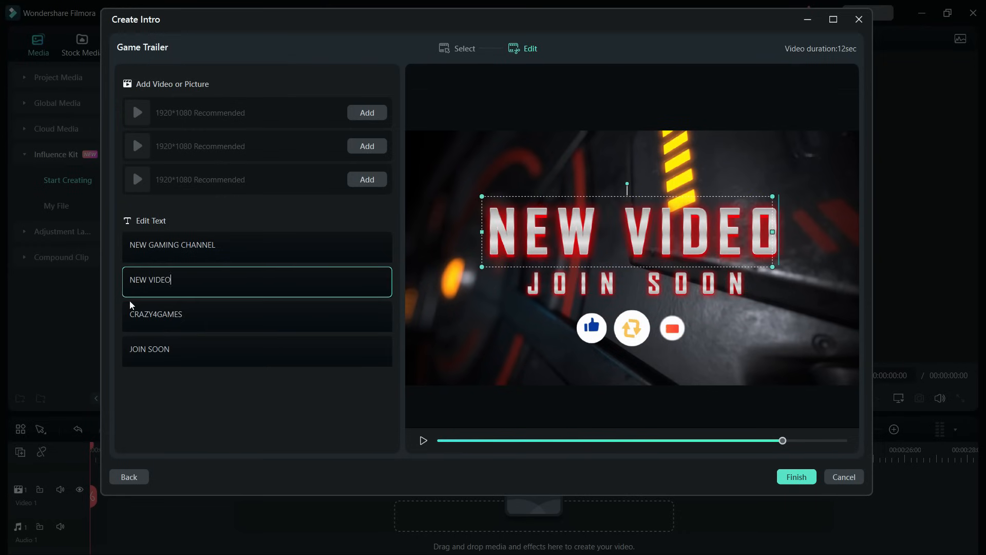
Step: Change the JOIN SOON text line to EVERYDAY
left_click(186, 344)
key("Delete")
key("Delete")
key("Delete")
key("Delete")
Step: Preview the intro and add the clip EDIT 2.mp4 to the second video slot
left_click(422, 441)
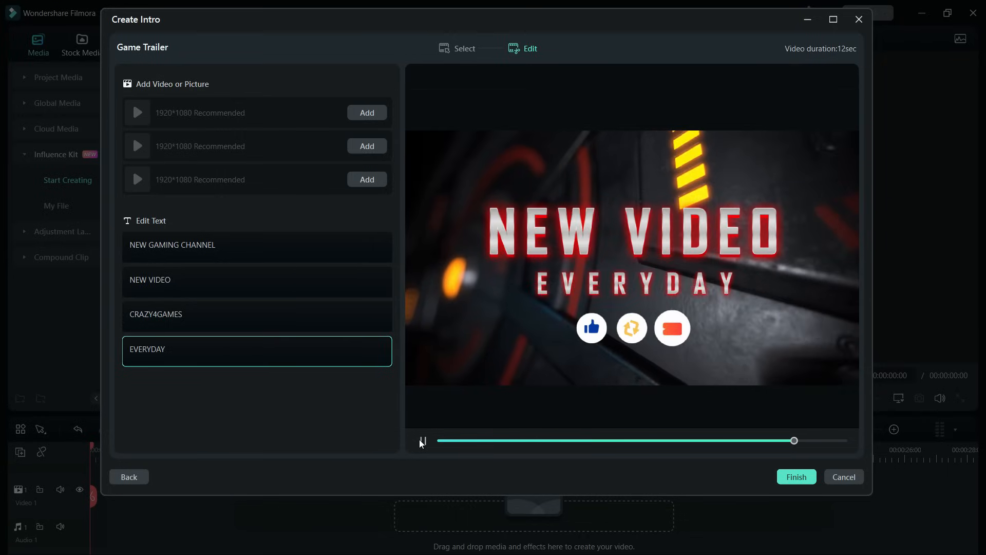
left_click(422, 441)
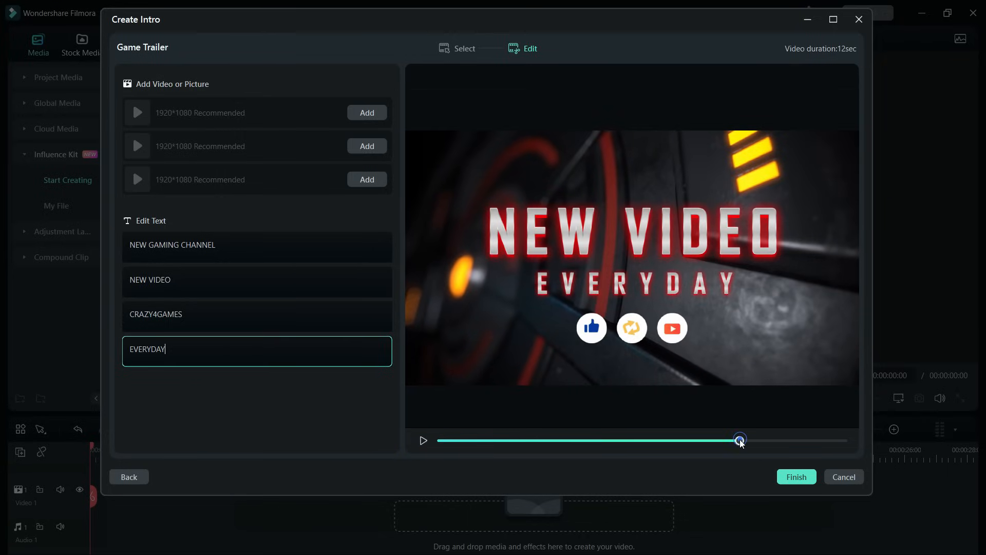
left_click_drag(741, 442, 726, 441)
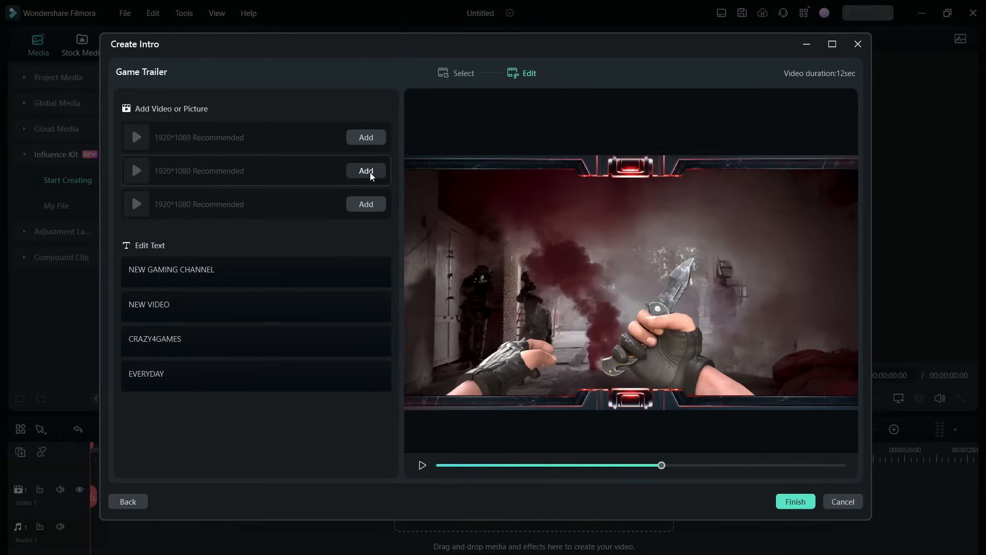
left_click(366, 171)
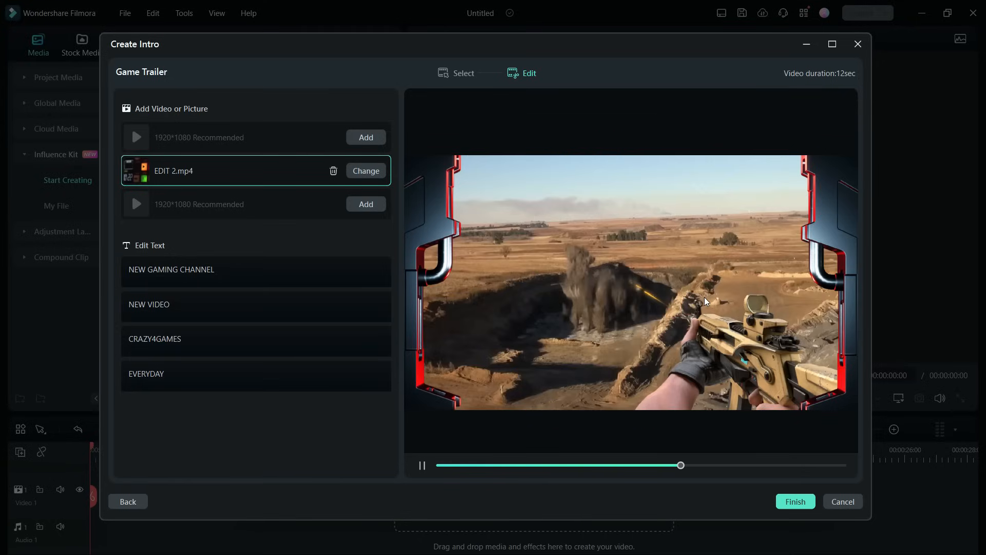
Step: Switch to the Come On Together 01 template and set its first two text lines to HOW TO and COOK
left_click(128, 502)
left_click(163, 314)
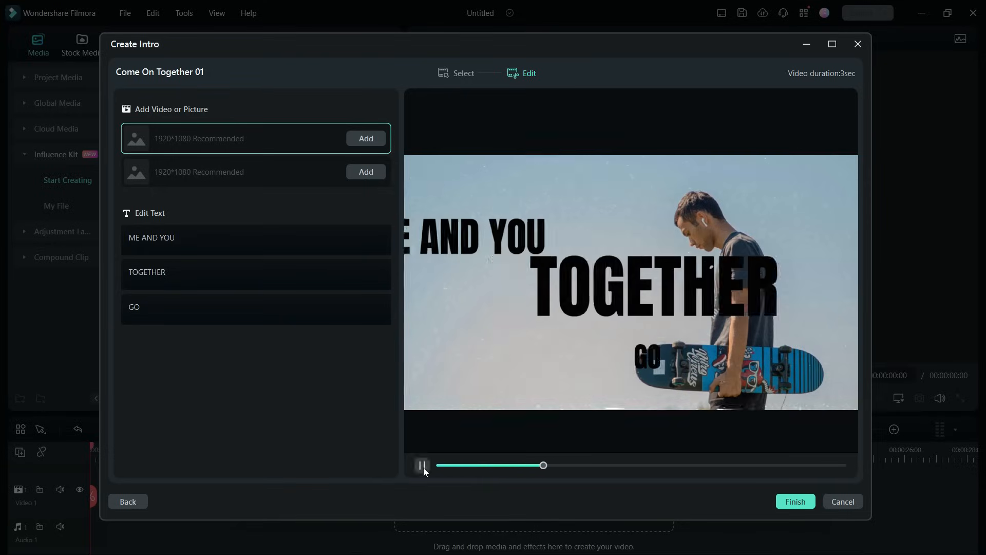
left_click(424, 468)
triple_click(170, 238)
type("HOW TO")
triple_click(165, 272)
type("COOK")
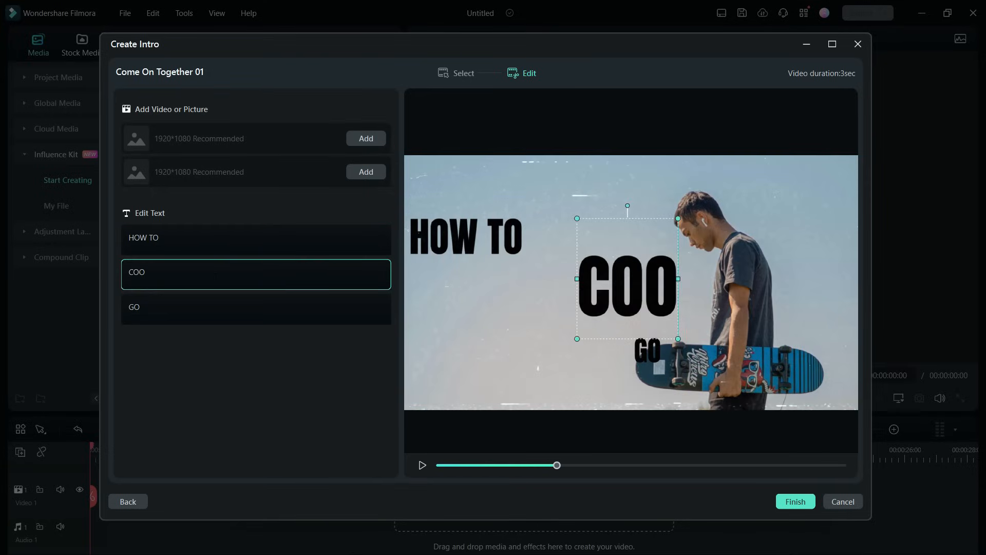
Step: Replace the GO line with OIL FREE and add EDIT 4.mp4 to the second media slot
triple_click(213, 310)
key("BackSpace")
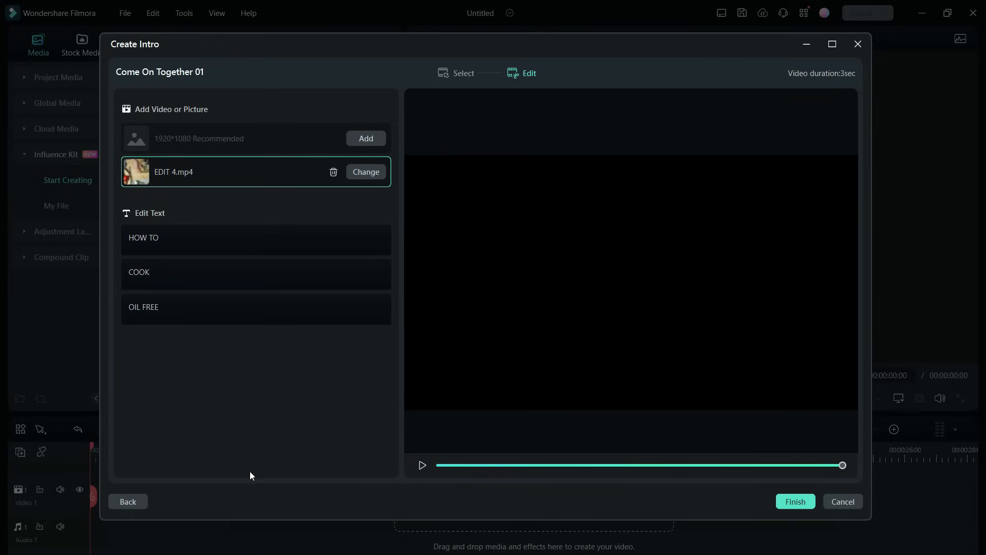
Step: Open the Retro Television Style template for editing and replace RETRO and TELEVISION with LOGO and REVEAL
left_click(129, 500)
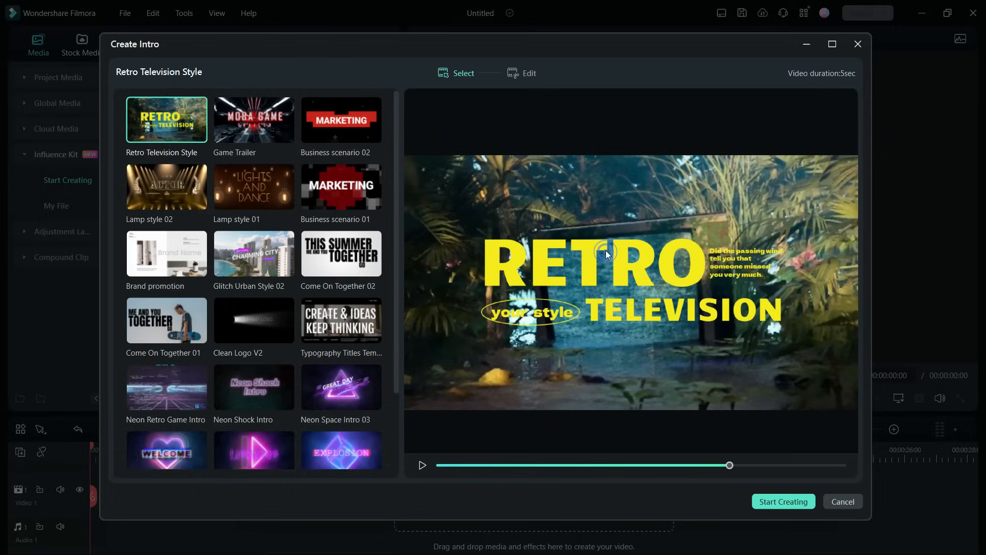
left_click(523, 75)
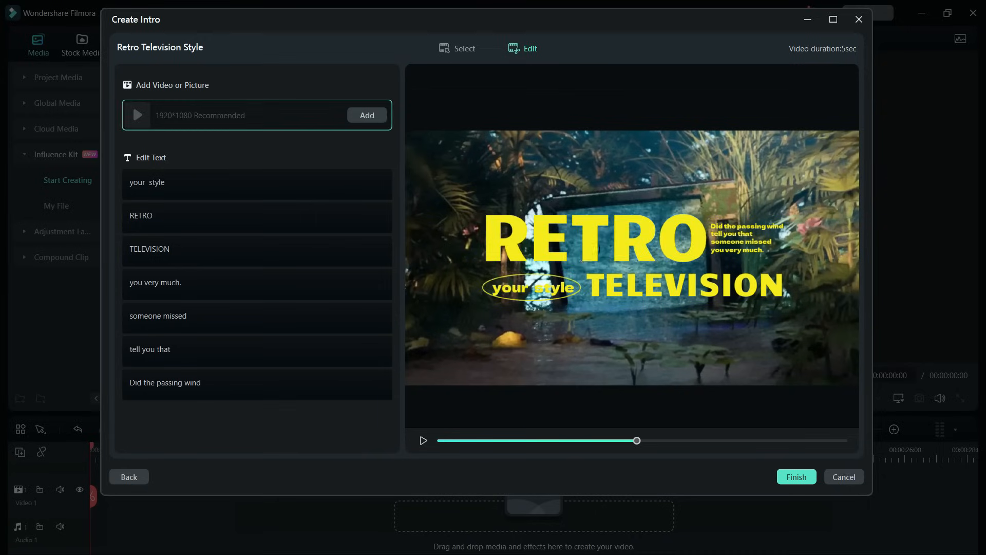
type("LOGO")
key("Tab")
type("REVEAL")
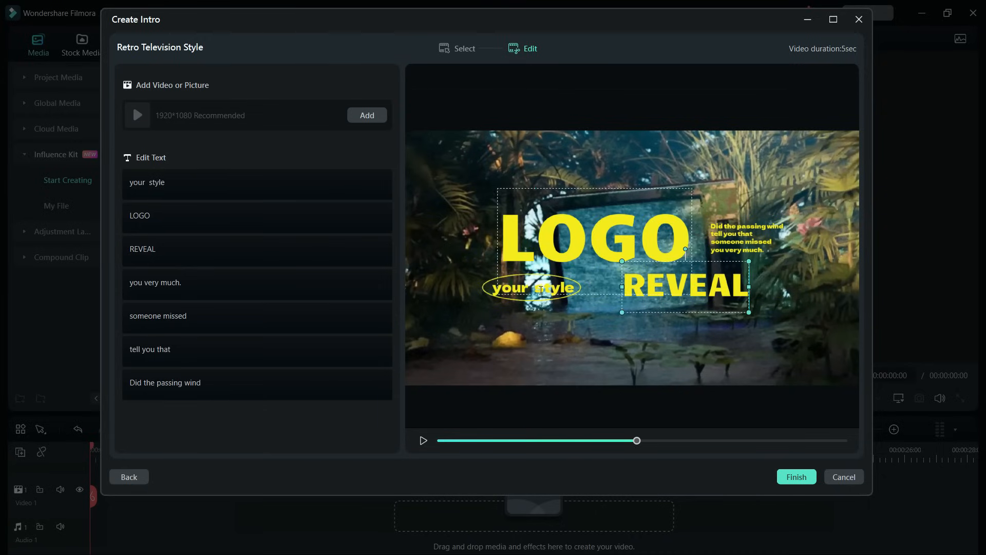
Step: Set the 'your style' badge text to FILMORA and clear the small caption lines
double_click(526, 296)
type("FILMORA")
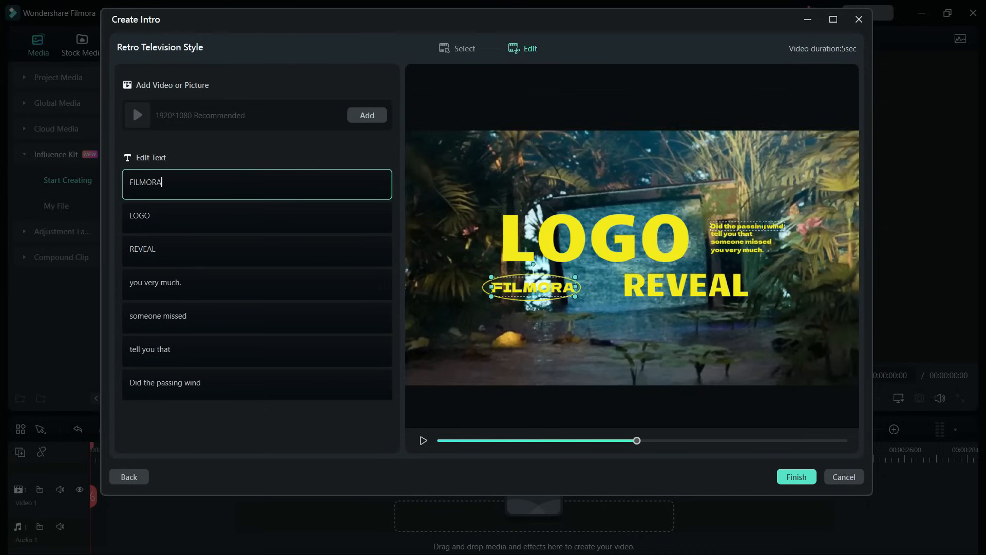
left_click(208, 389)
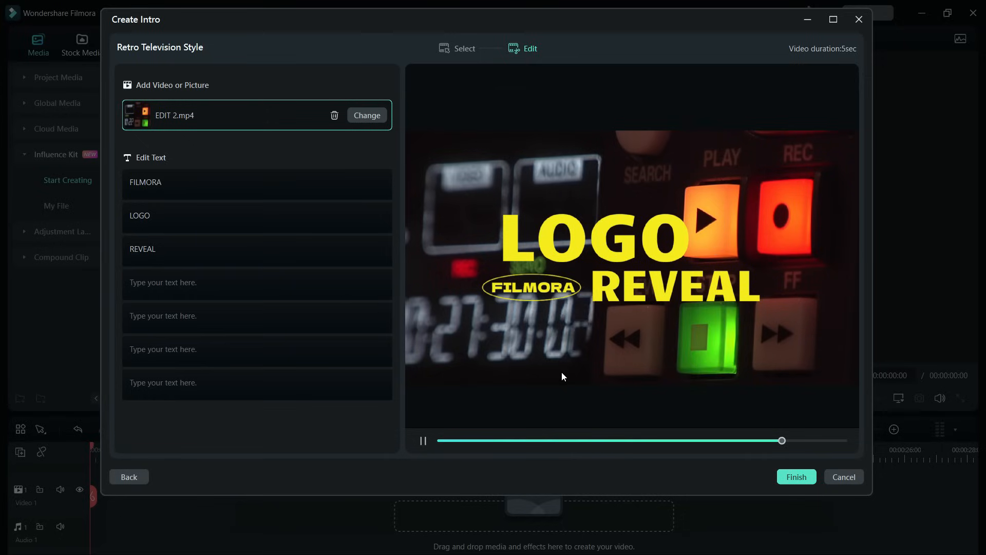
Step: Finish creating the Retro Television Style intro
left_click(798, 475)
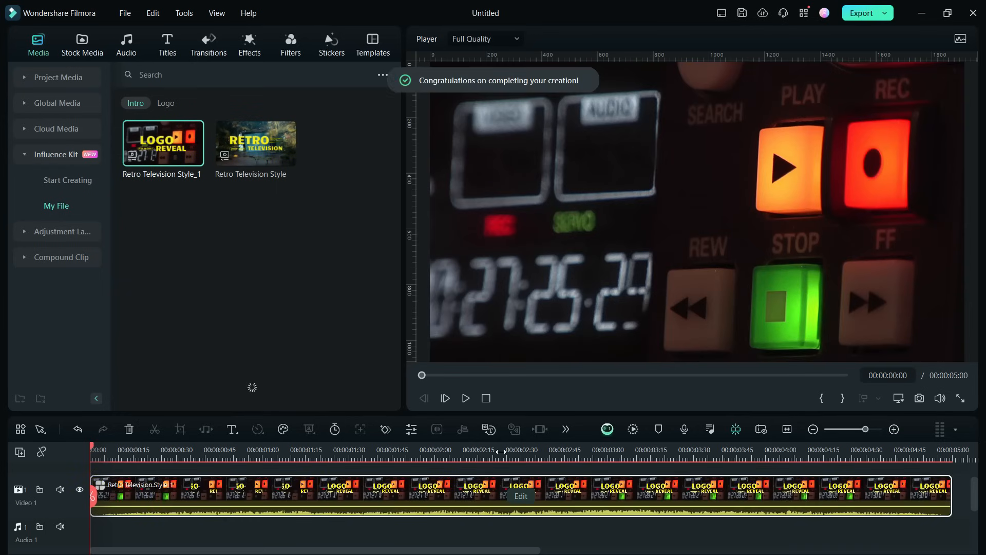
left_click_drag(501, 451, 378, 445)
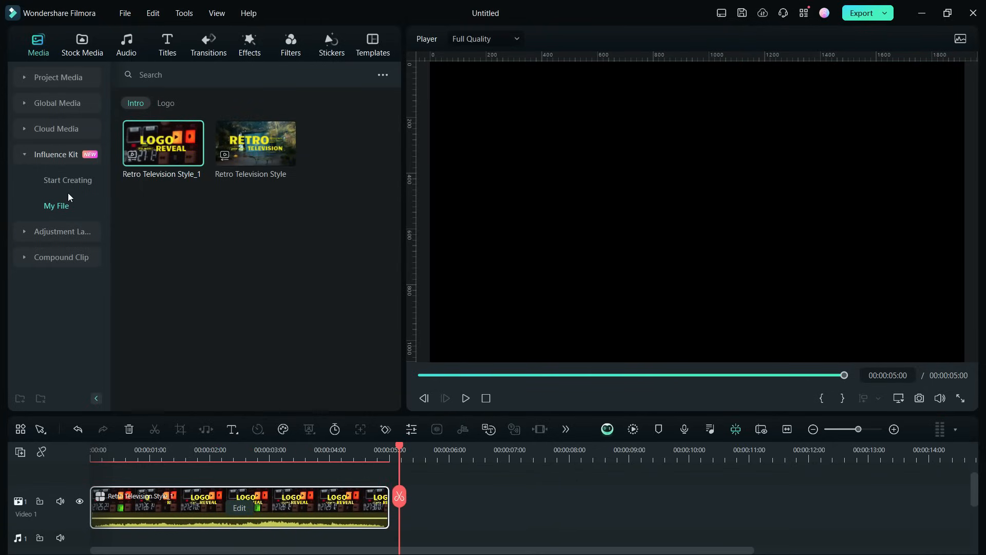
Step: Start a Brand Transmission logo reveal from the Influence Kit and choose the Fly in template
left_click(62, 180)
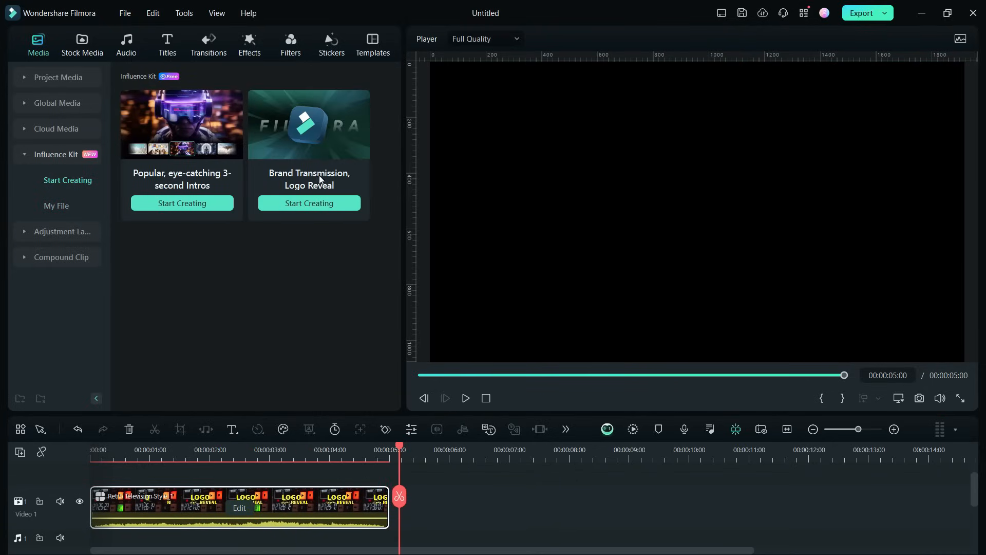
left_click(312, 202)
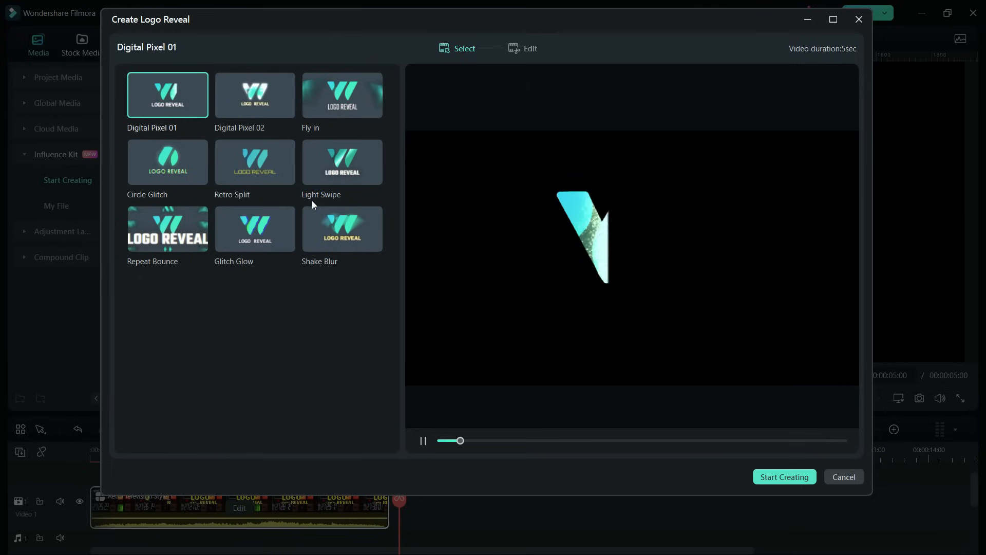
left_click(440, 441)
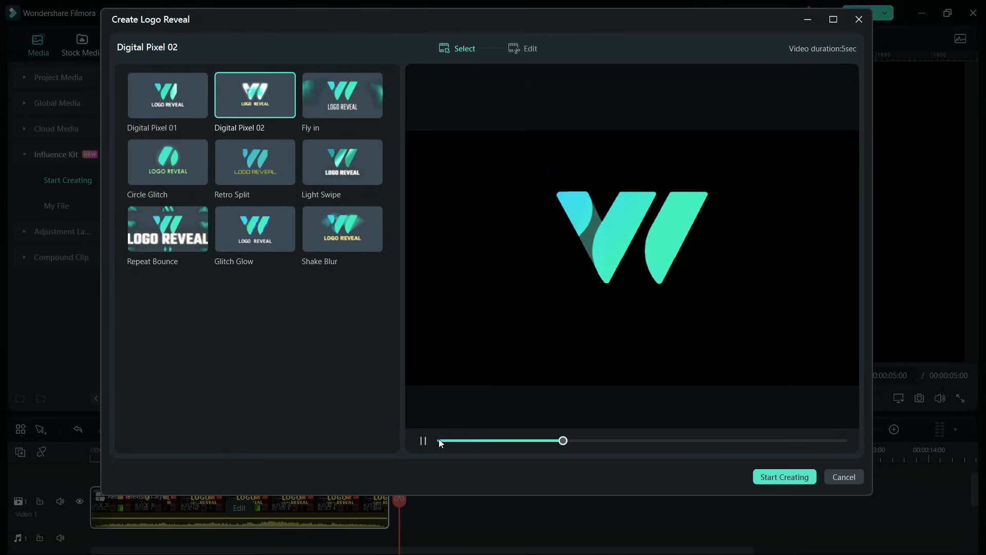
left_click(337, 85)
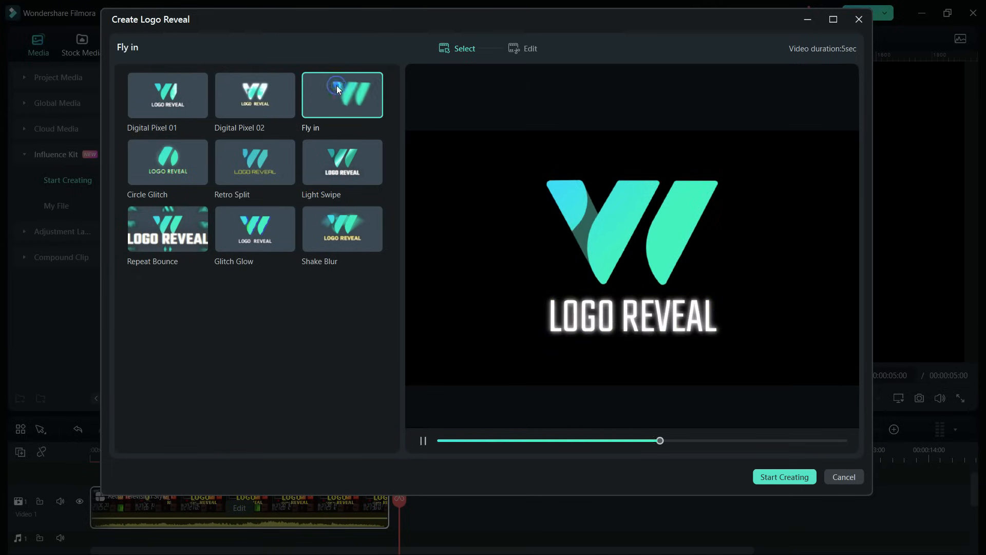
Step: Switch to editing the template and add TM LOGO.png from the Desktop as the logo
left_click(519, 45)
left_click(365, 114)
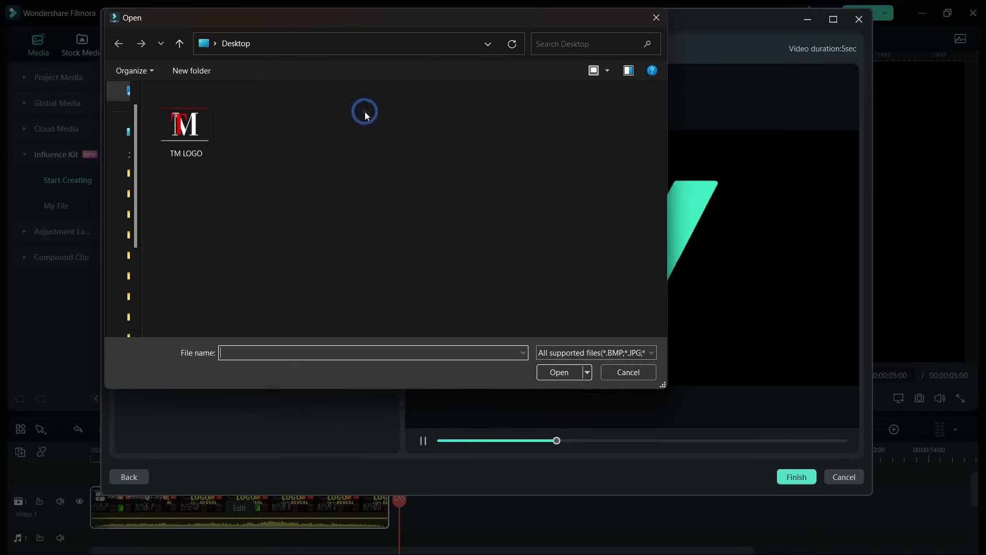
left_click(558, 372)
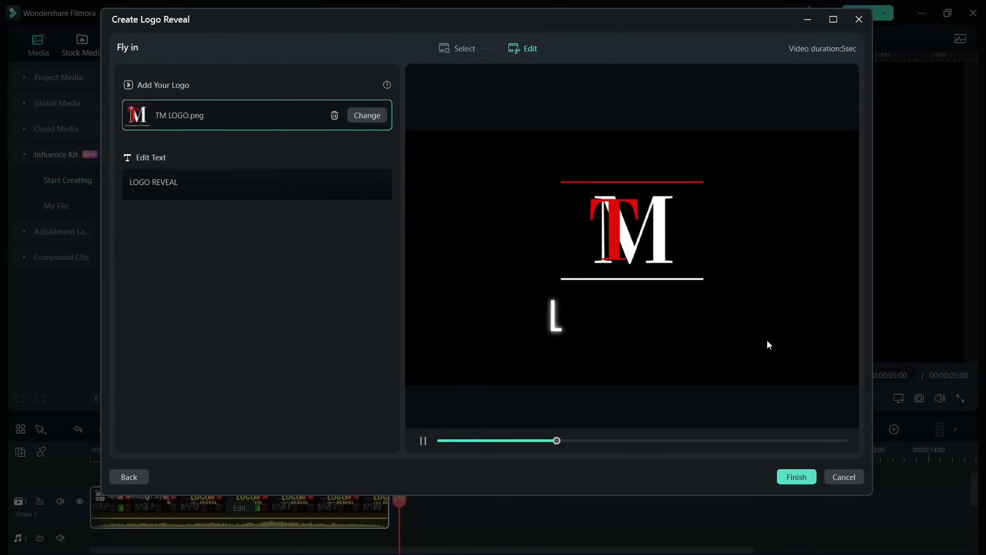
Step: Replace the LOGO REVEAL text with TUBE MEDIA and play the preview
left_click(424, 441)
left_click(623, 322)
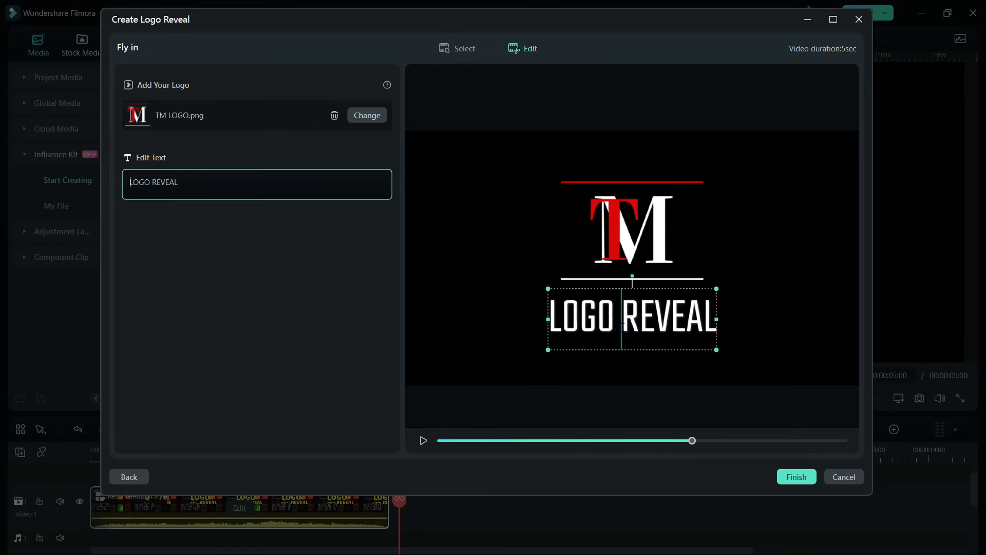
left_click_drag(704, 319, 548, 319)
type("TUBE MEDIA")
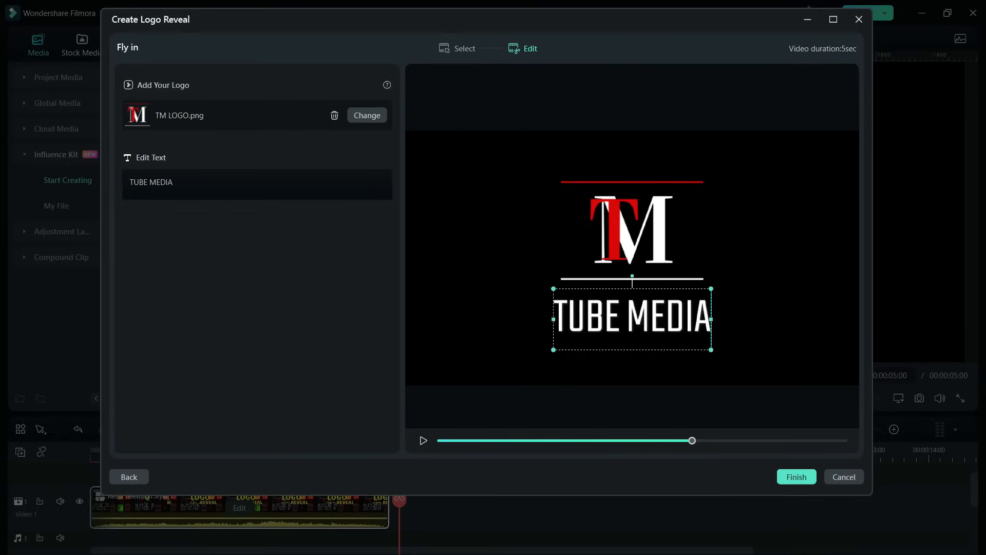
left_click(423, 440)
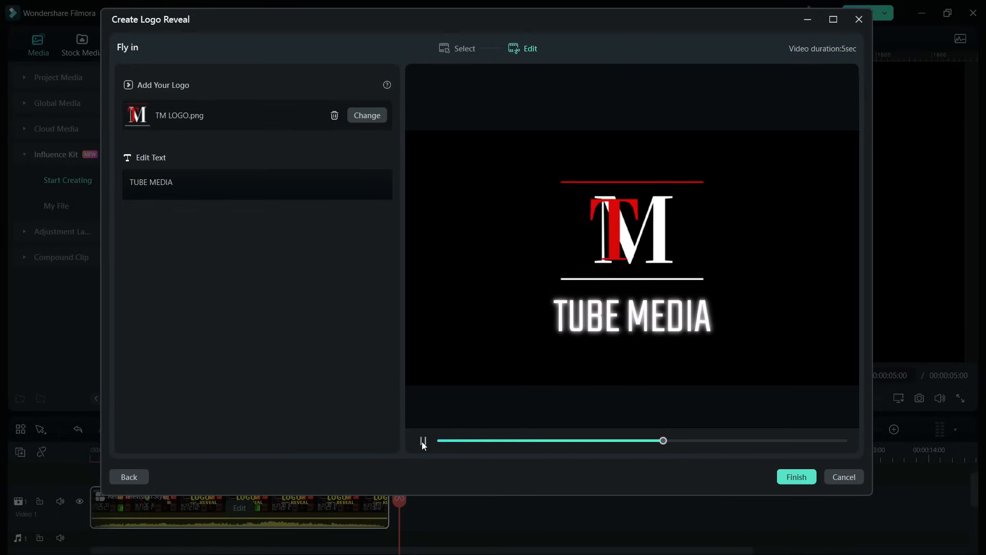
left_click(423, 441)
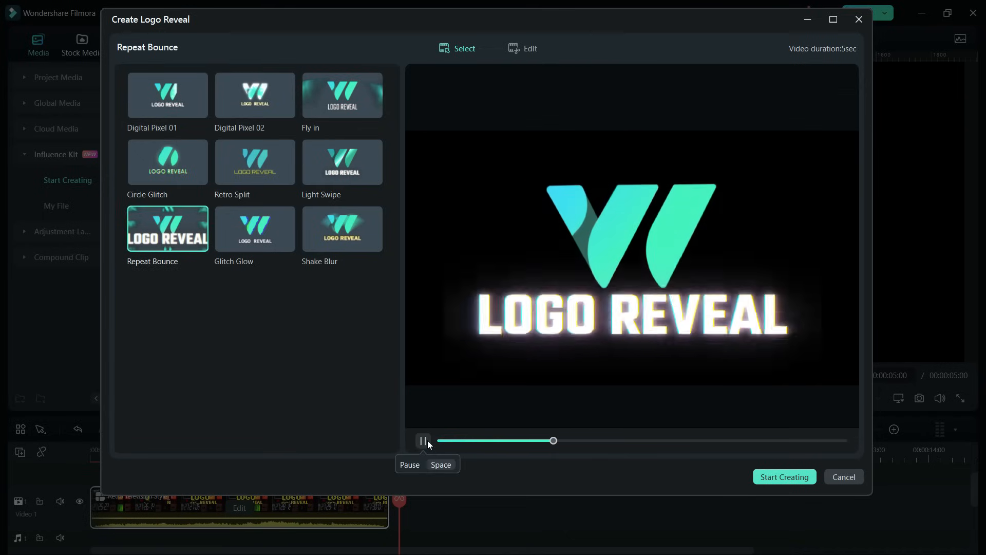
Step: Preview other logo reveal templates such as Glitch Glow and Shake Blur
key("Right")
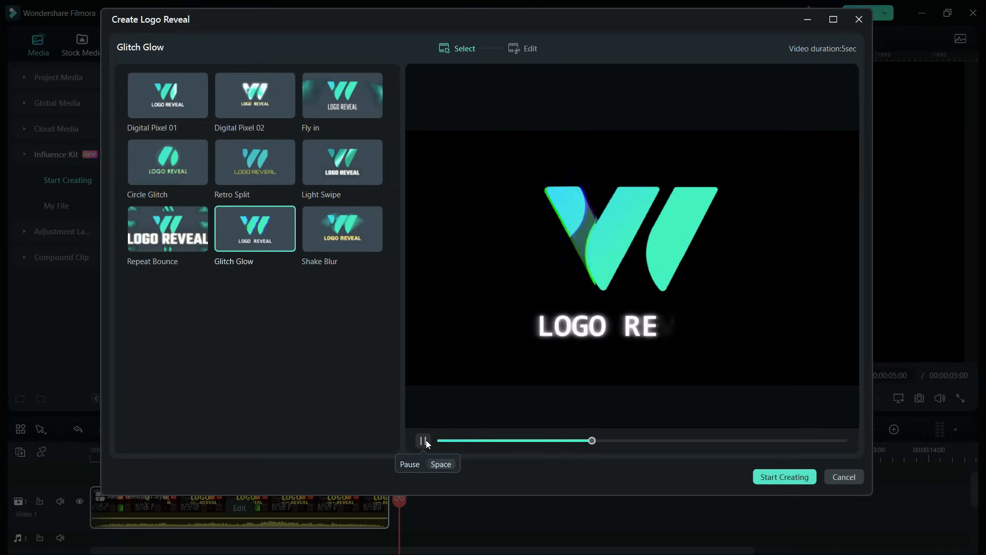
left_click(425, 441)
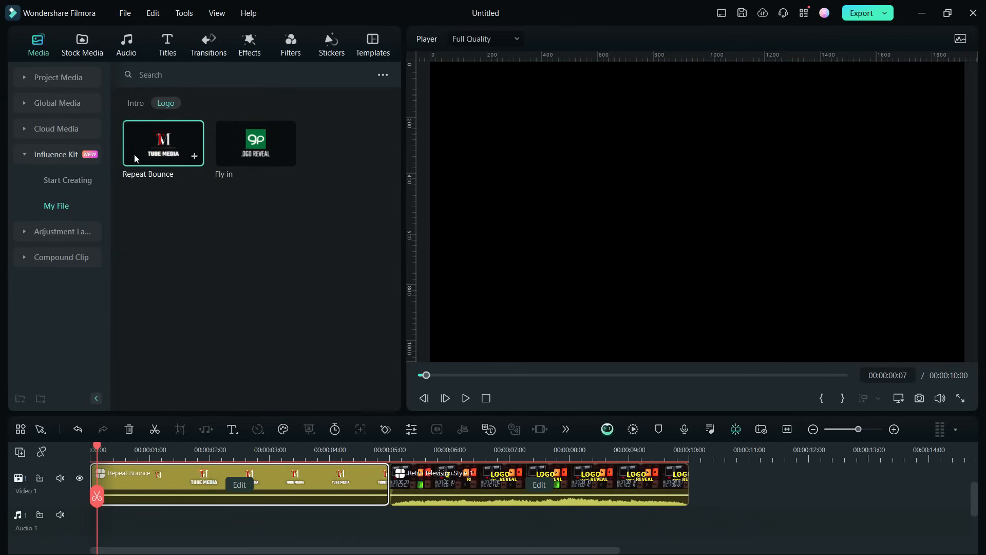
Step: Browse the Whoosh sound effects and add Futuristic Zoom Whoosh to the audio track at the timeline start
left_click(126, 43)
left_click(29, 129)
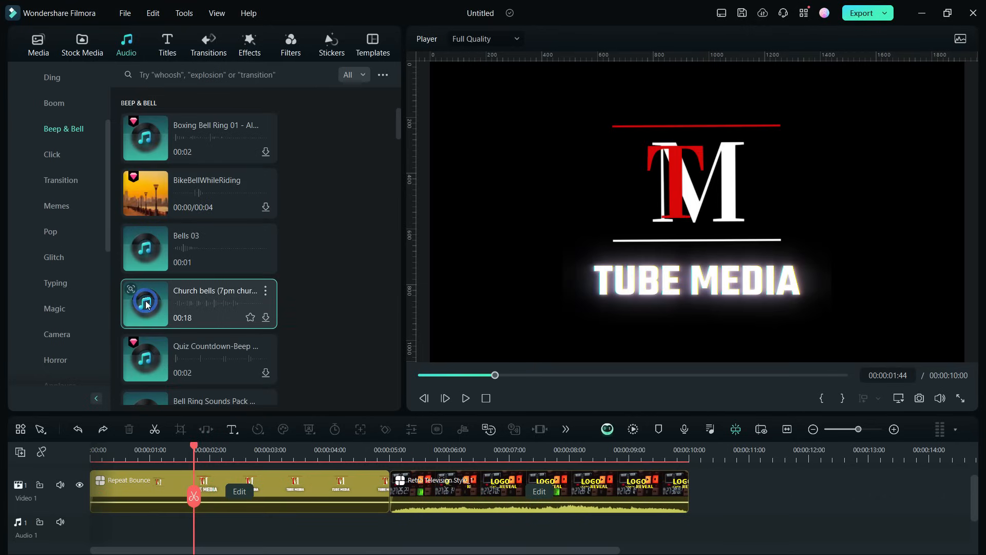
scroll(51, 159, "up", 3)
left_click(59, 130)
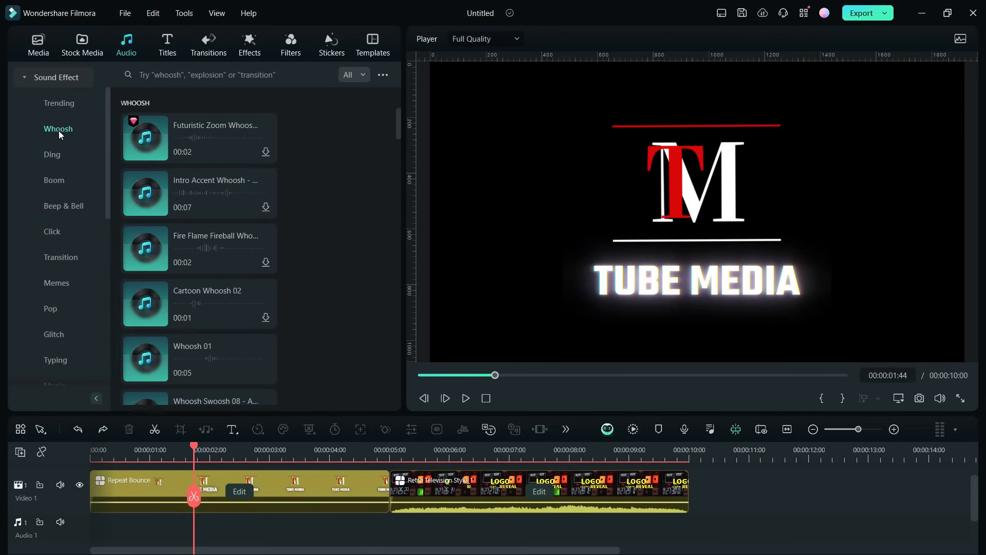
left_click(147, 195)
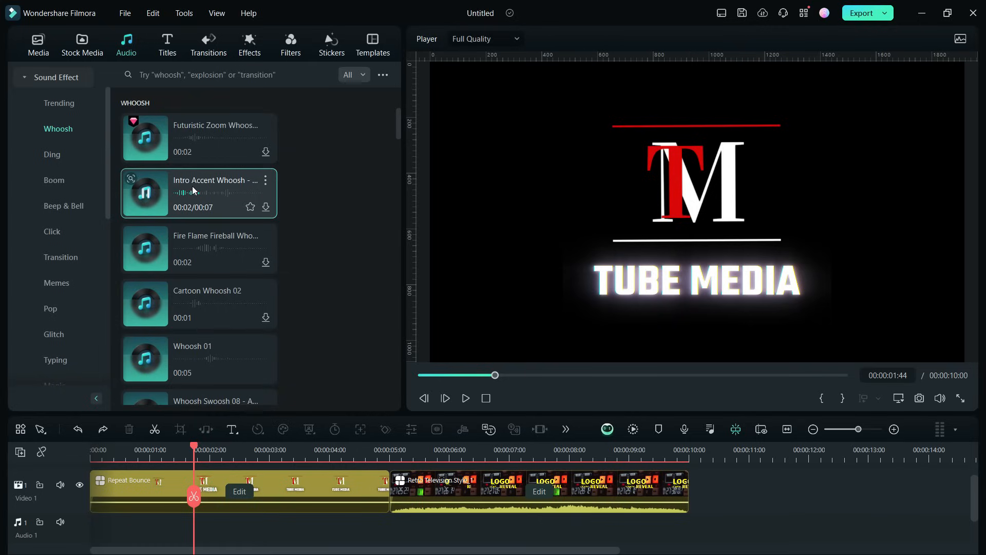
left_click(147, 139)
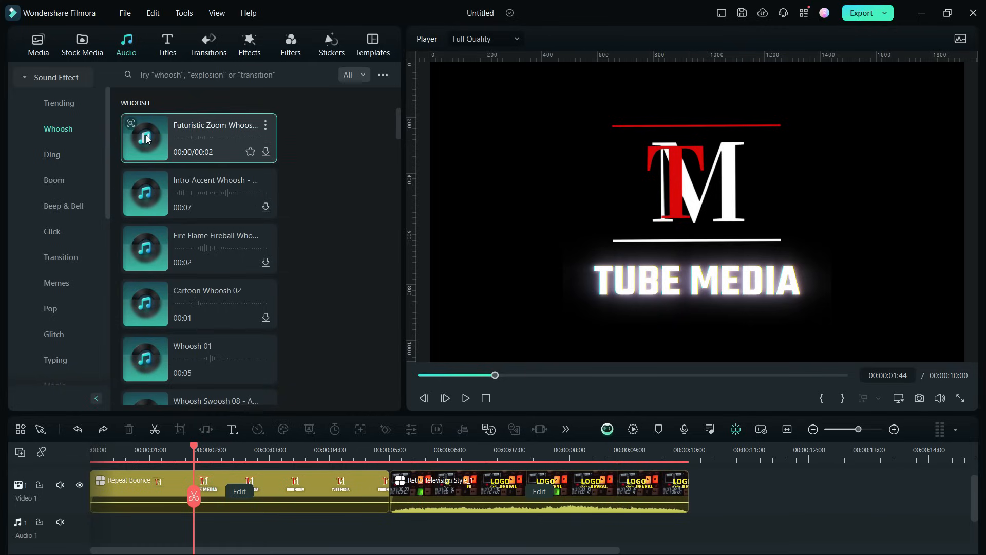
scroll(196, 112, "down", 2)
scroll(177, 140, "up", 2)
left_click_drag(170, 140, 118, 517)
Step: Add the Ding 20 - SFX sound effect to a second audio track at about 1 second
left_click(51, 154)
left_click_drag(169, 247, 160, 536)
Step: Play the timeline from the start to review the logo reveal with its sound effects
left_click(99, 449)
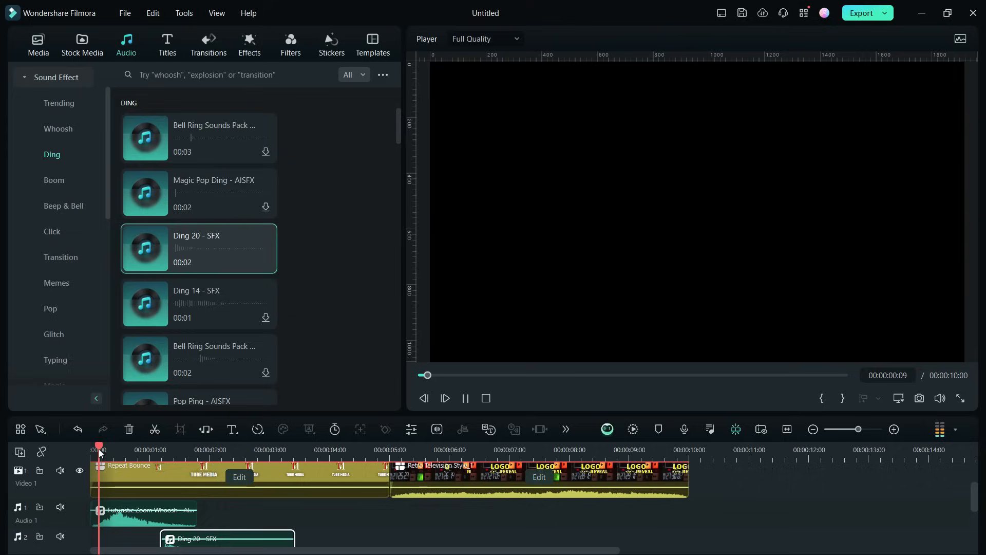
key("space")
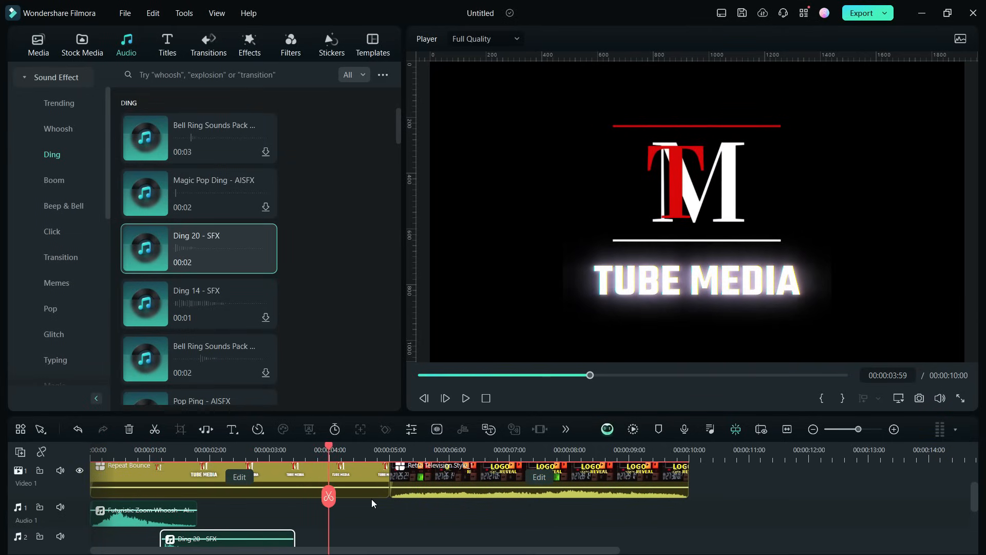
key("space")
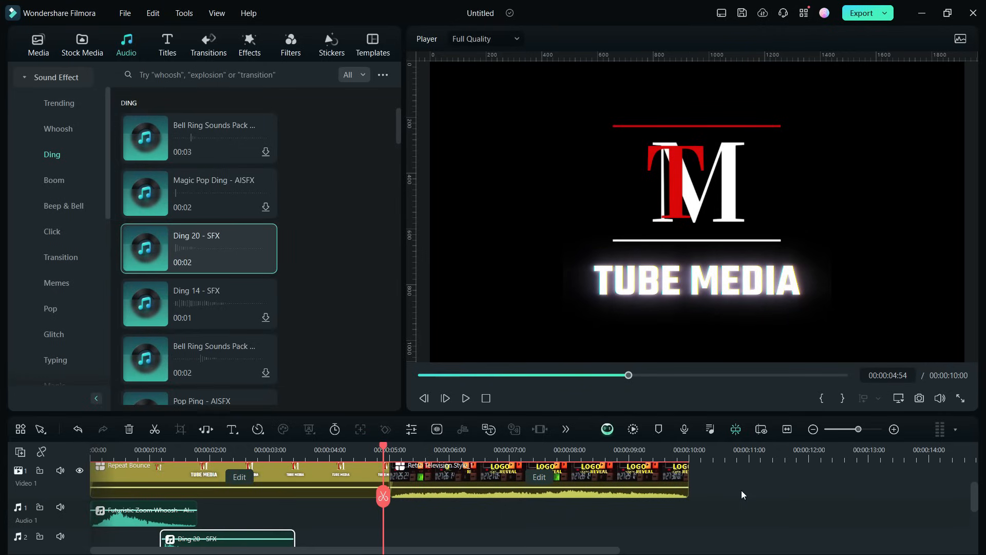